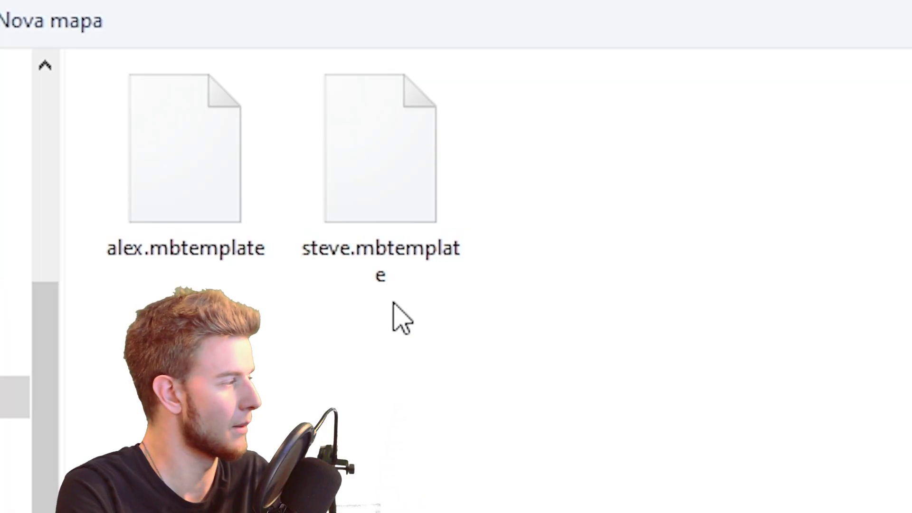
# Start a model from steve.mbtemplate and replace its steve.png texture with the custom black-and-blue skin
pyautogui.doubleClick(380, 196)
pyautogui.rightClick(548, 286)
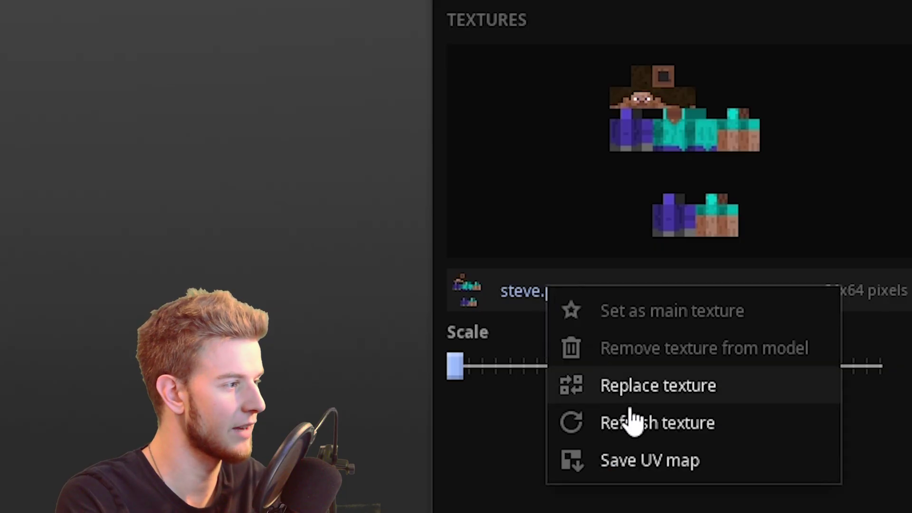
pyautogui.click(662, 386)
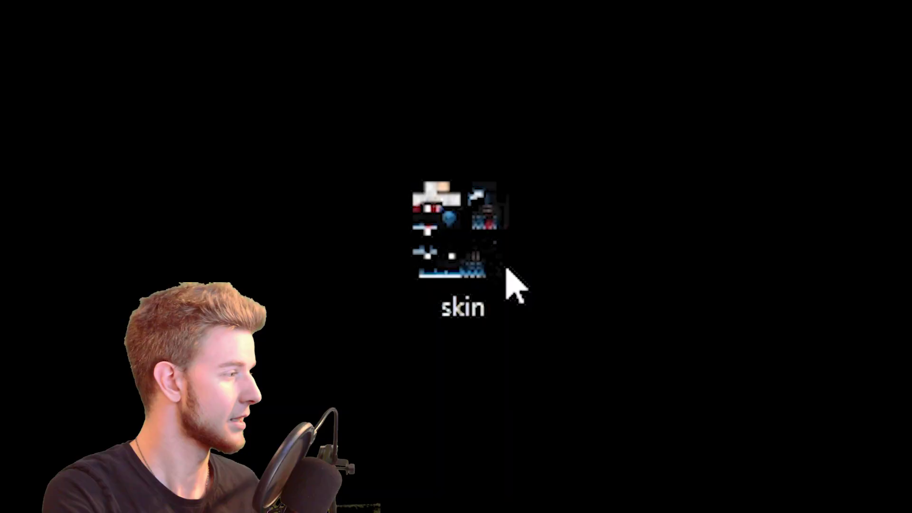
# Open the skin file in paint.net and create a new 50 × 50 pixel image
pyautogui.rightClick(463, 247)
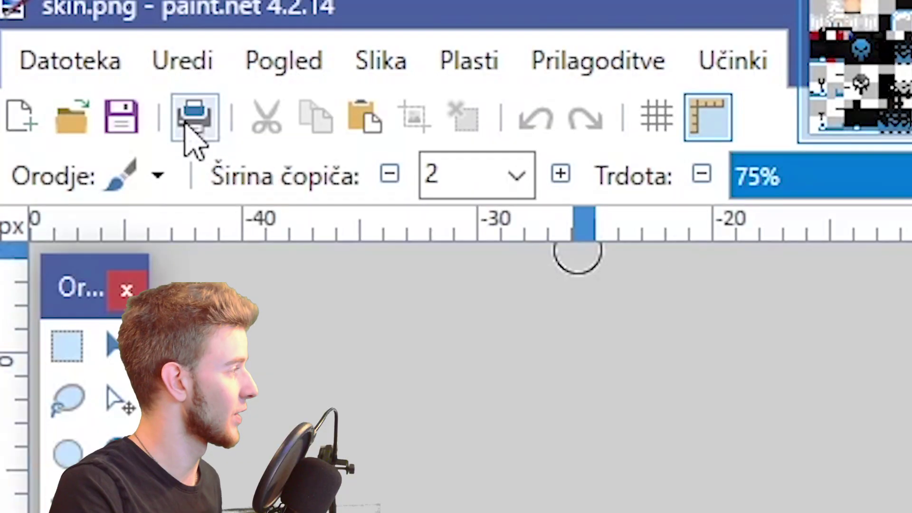
pyautogui.click(27, 19)
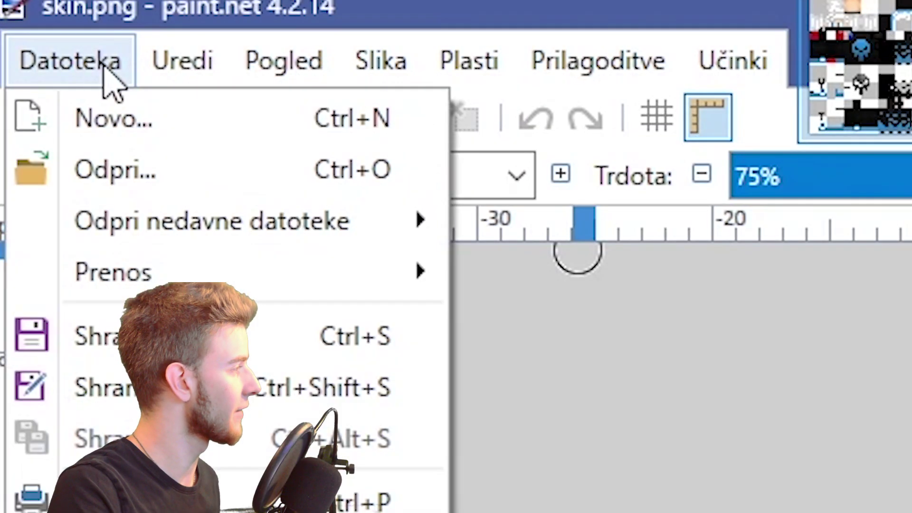
pyautogui.click(26, 29)
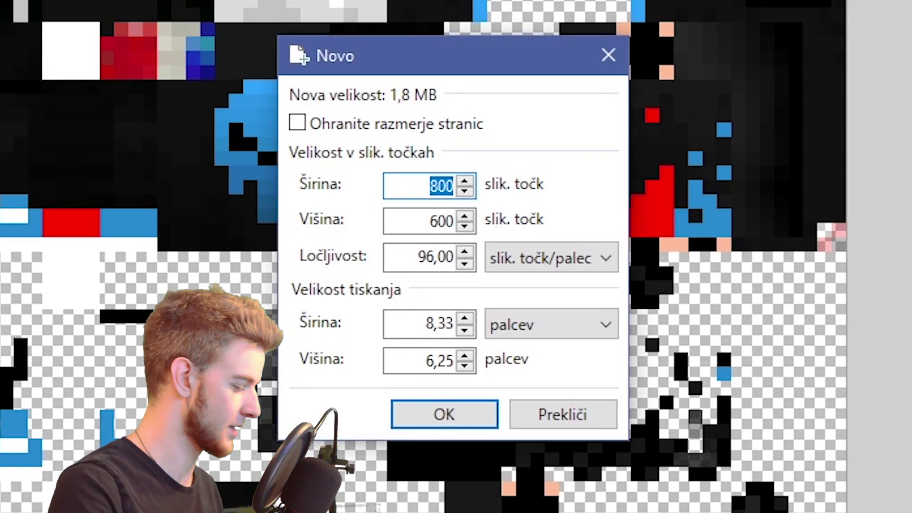
pyautogui.write('50')
pyautogui.doubleClick(407, 222)
pyautogui.write('50')
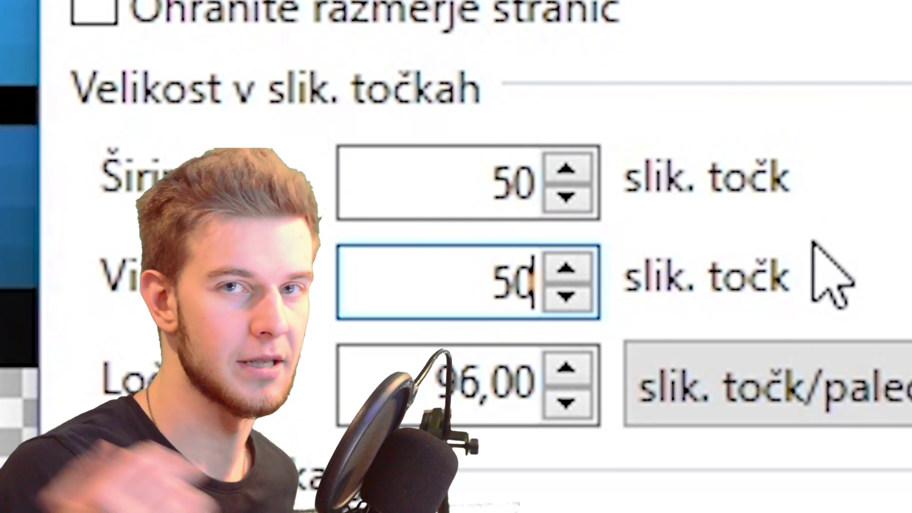
pyautogui.press('Return')
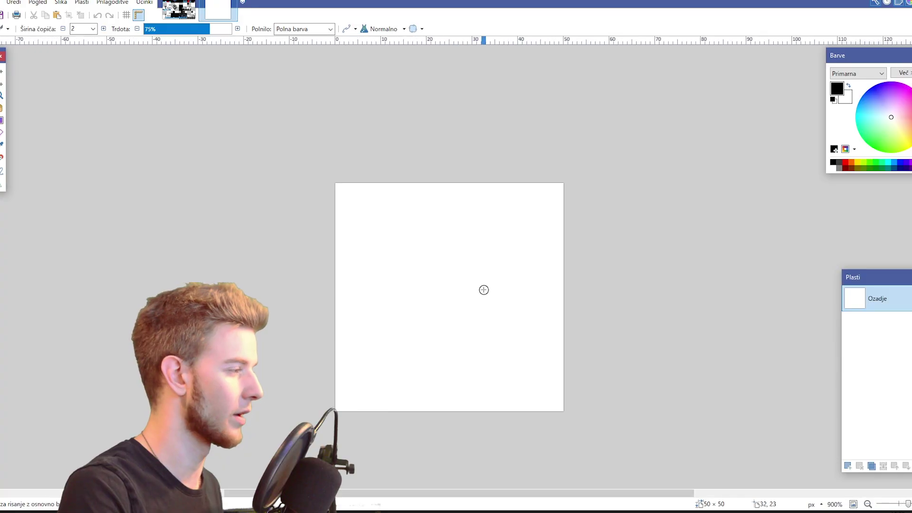
# Clear the new canvas's white fill, then paste the arm strip from skin.png at its left middle
pyautogui.moveTo(301, 215)
pyautogui.mouseDown()
pyautogui.moveTo(515, 197)
pyautogui.moveTo(513, 247)
pyautogui.moveTo(355, 283)
pyautogui.moveTo(356, 319)
pyautogui.moveTo(621, 373)
pyautogui.moveTo(670, 418)
pyautogui.mouseUp()
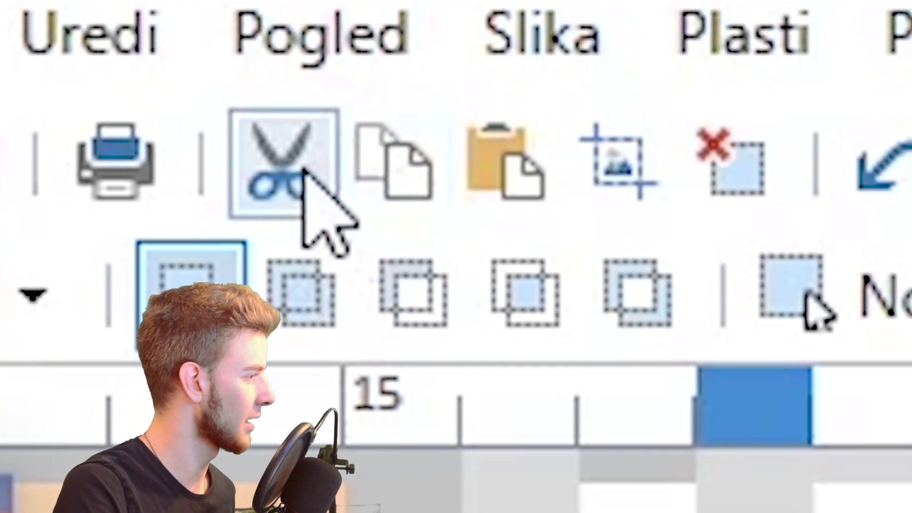
pyautogui.click(303, 174)
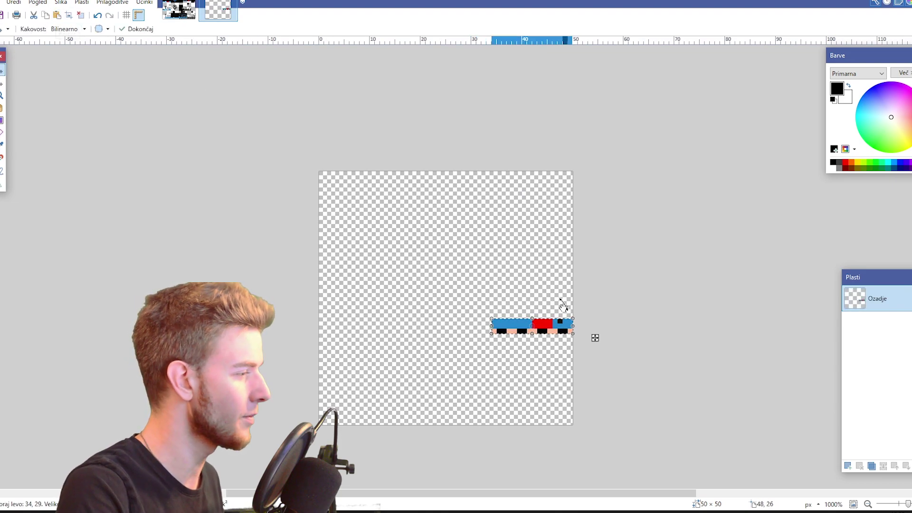
pyautogui.moveTo(524, 321); pyautogui.dragTo(388, 258)
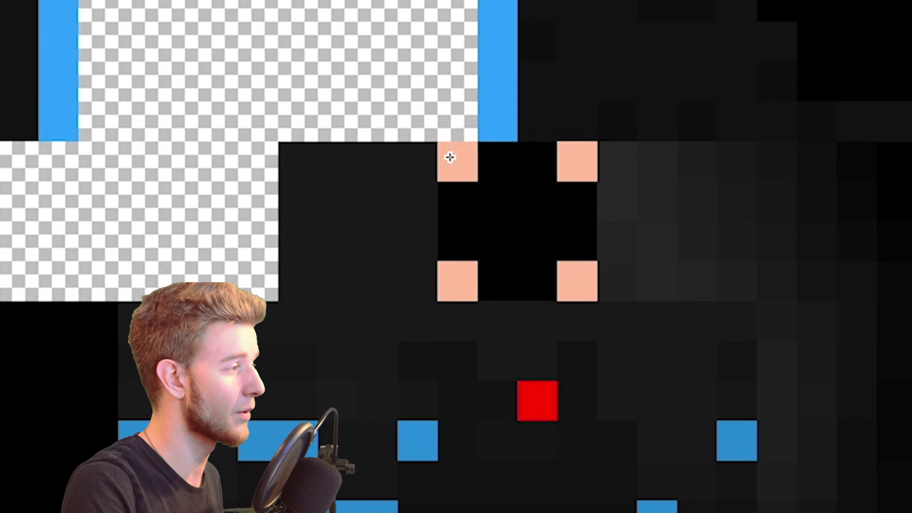
# Place the 4x4 peach-cornered block above the strip's red section, then return to skin.png
pyautogui.moveTo(447, 122); pyautogui.dragTo(482, 158)
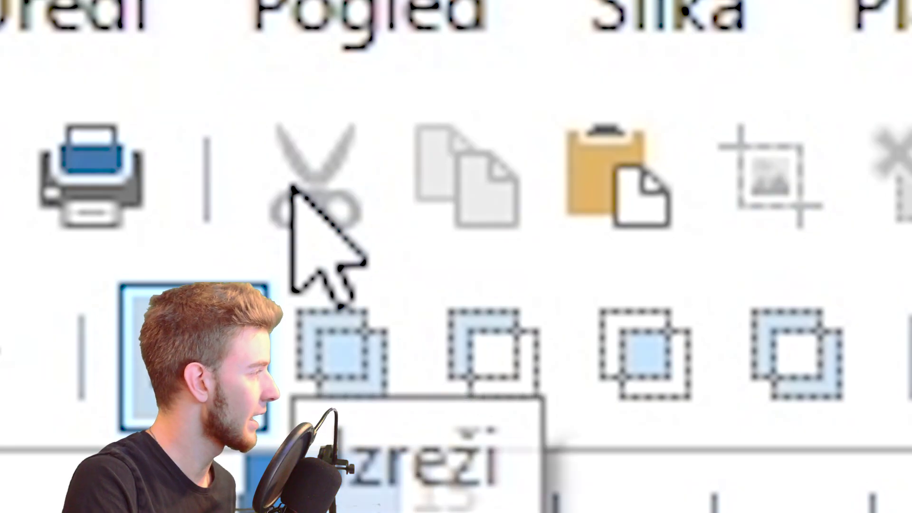
pyautogui.click(61, 31)
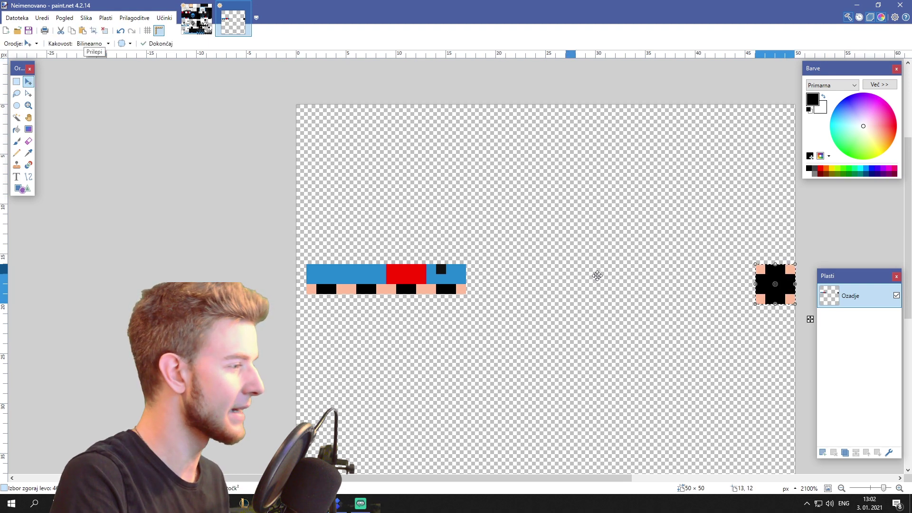
pyautogui.moveTo(597, 275); pyautogui.dragTo(228, 236)
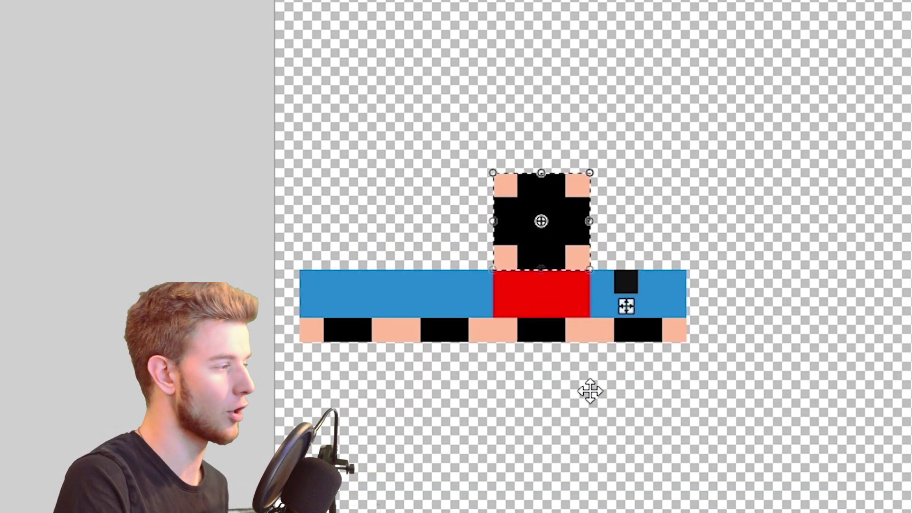
pyautogui.press('s')
pyautogui.moveTo(274, 148); pyautogui.dragTo(710, 337)
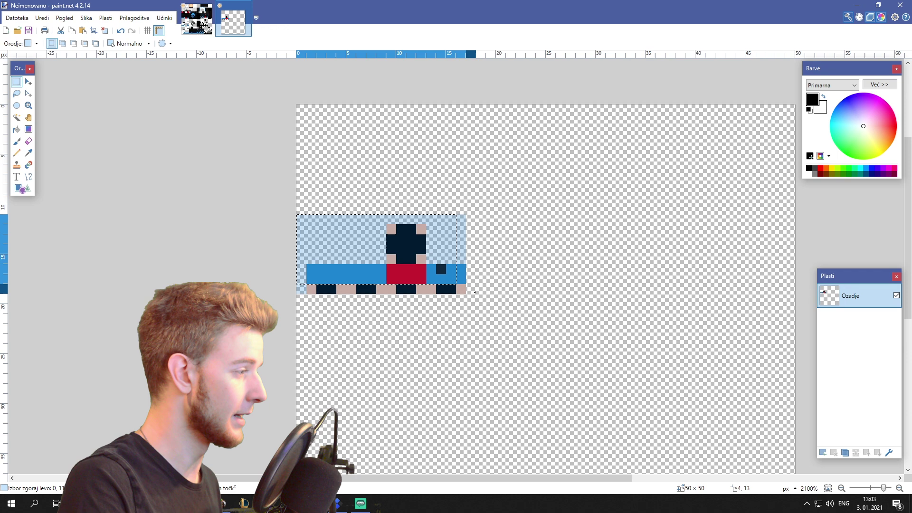
pyautogui.hotkey('ctrl', 'Tab')
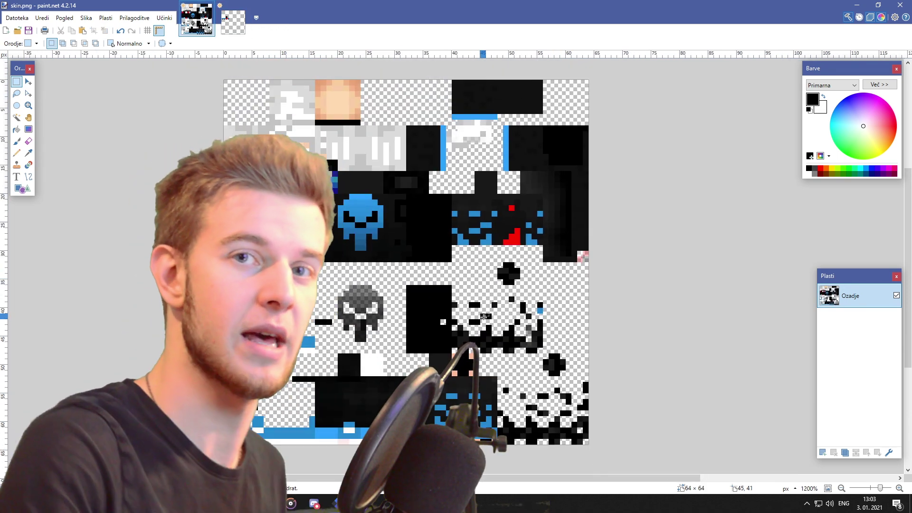
# Paste the arm overlay strip beside the wrist pieces and save the image as skin_wrist.png
pyautogui.keyDown('ctrl'); pyautogui.scroll(1, 424, 125); pyautogui.keyUp('ctrl')
pyautogui.moveTo(441, 142); pyautogui.dragTo(532, 226)
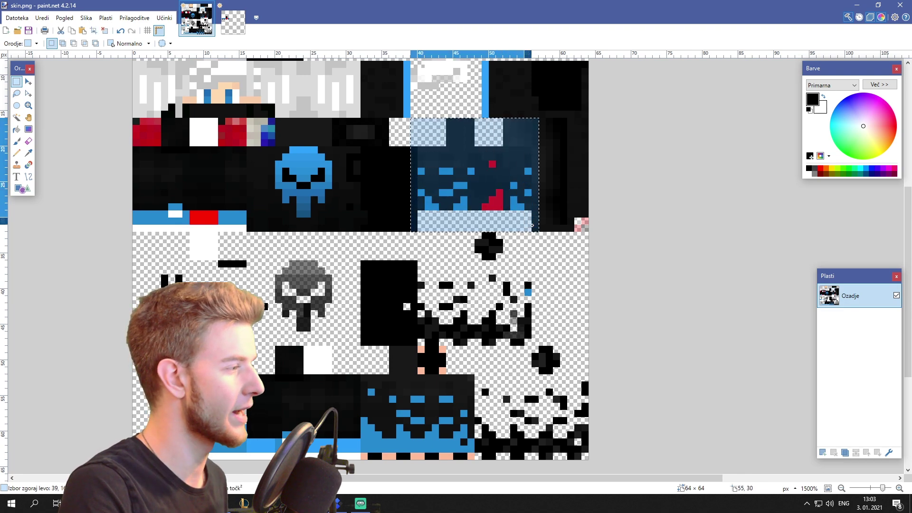
pyautogui.hotkey('ctrl', 'z')
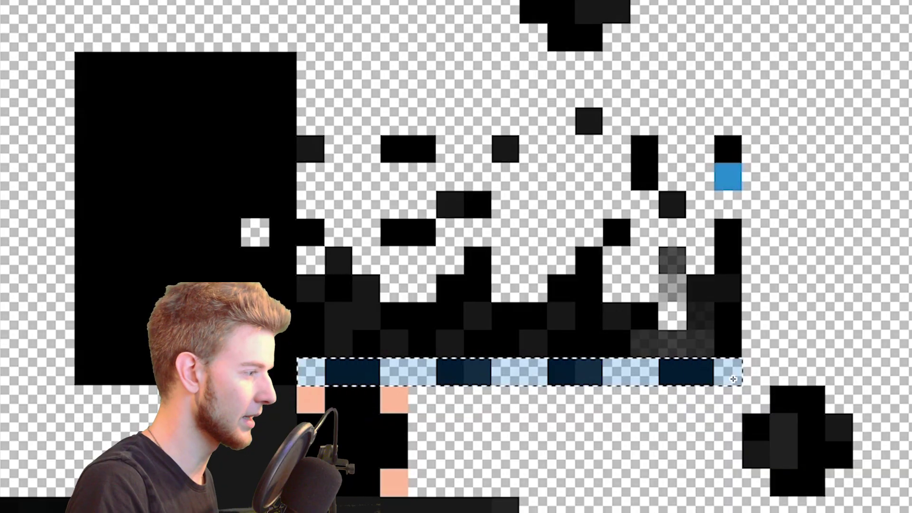
pyautogui.moveTo(732, 379); pyautogui.dragTo(725, 322)
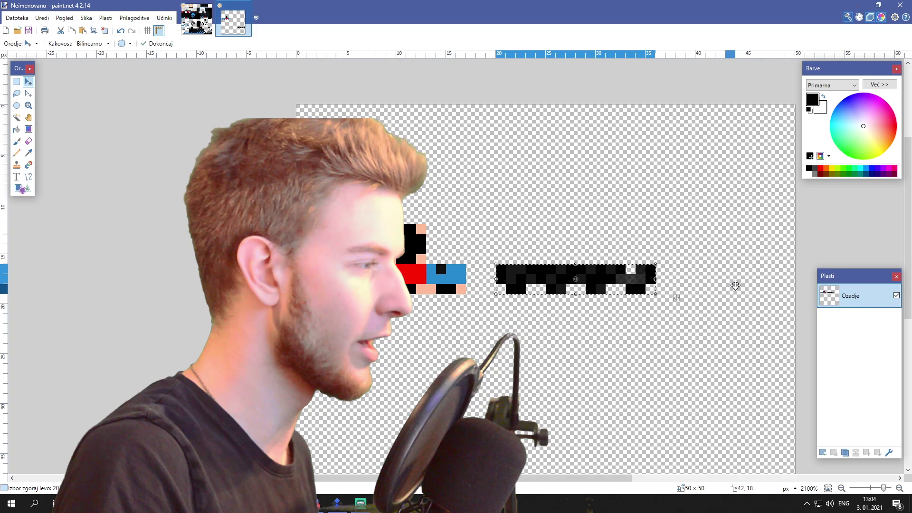
pyautogui.click(82, 30)
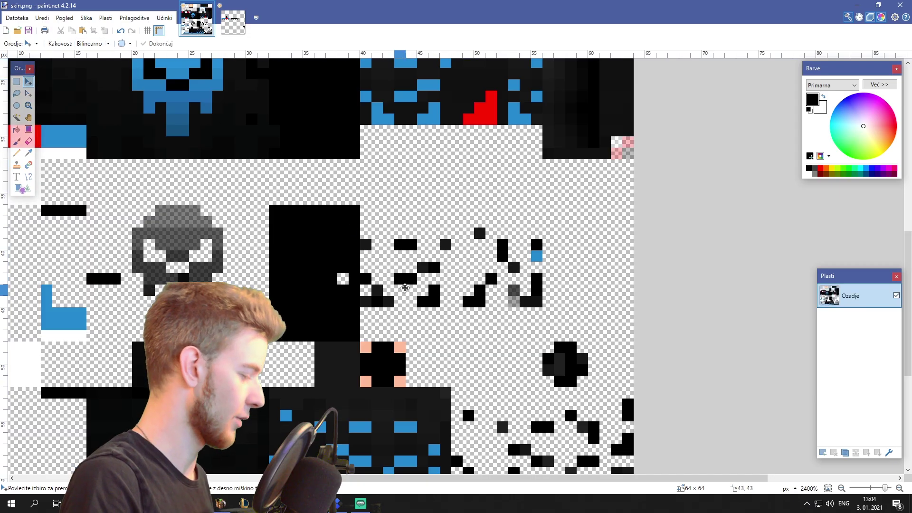
pyautogui.hotkey('ctrl', 's')
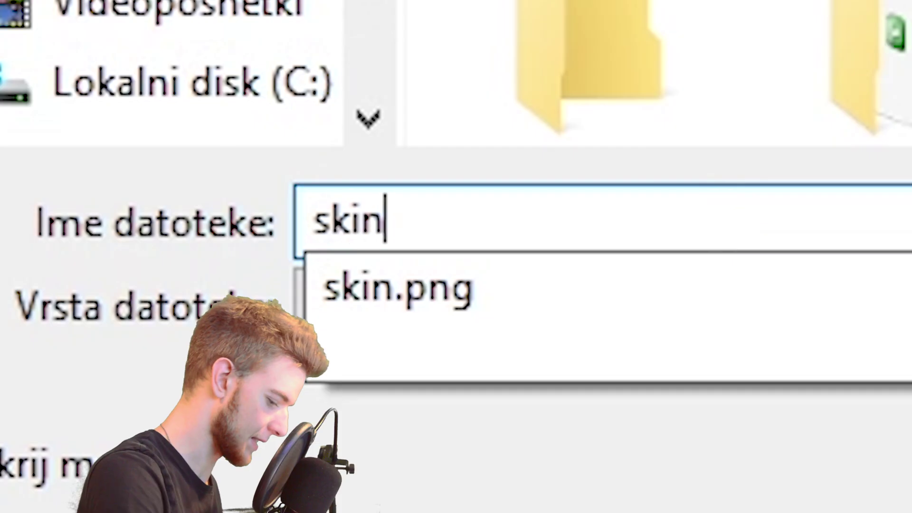
pyautogui.write('_')
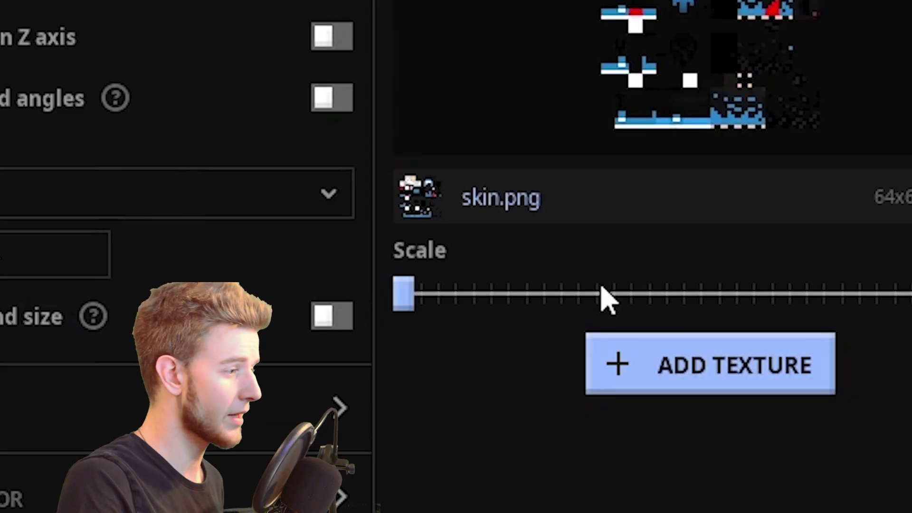
# Replace the skin.png texture in Modelbench with the updated skin image
pyautogui.rightClick(495, 194)
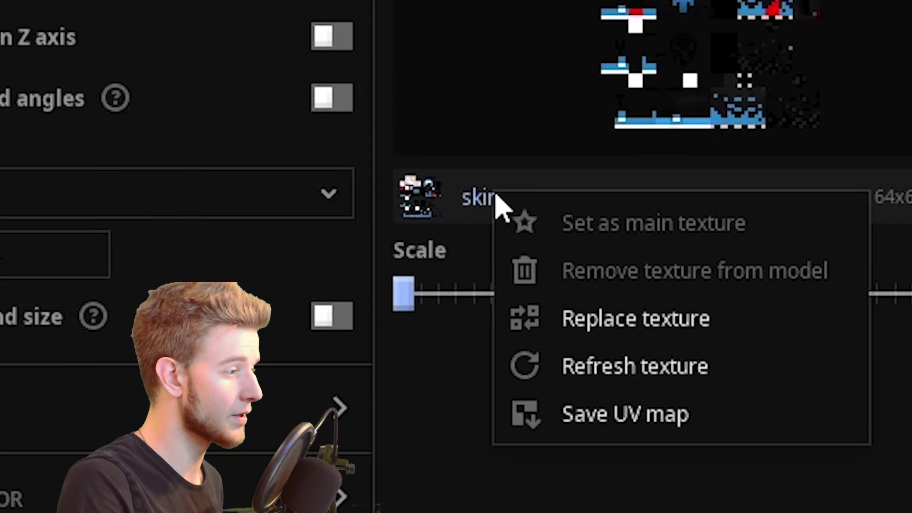
pyautogui.click(589, 321)
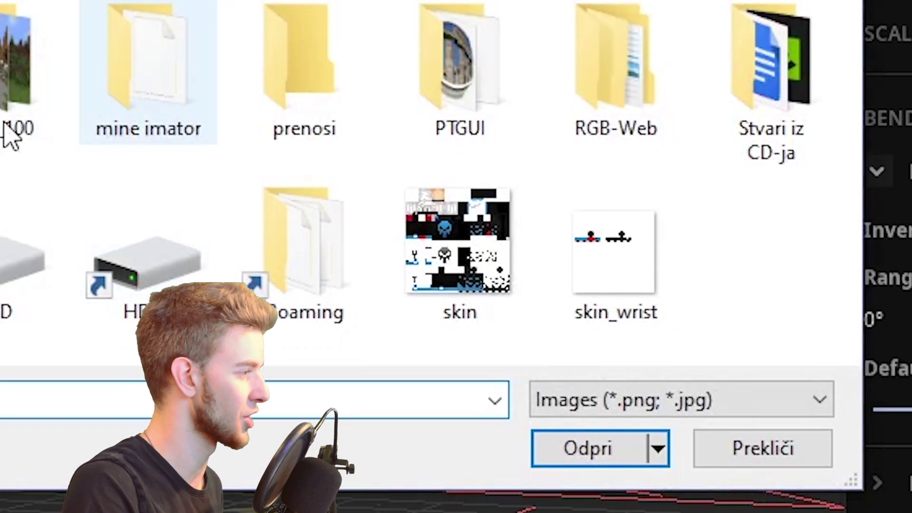
pyautogui.doubleClick(458, 240)
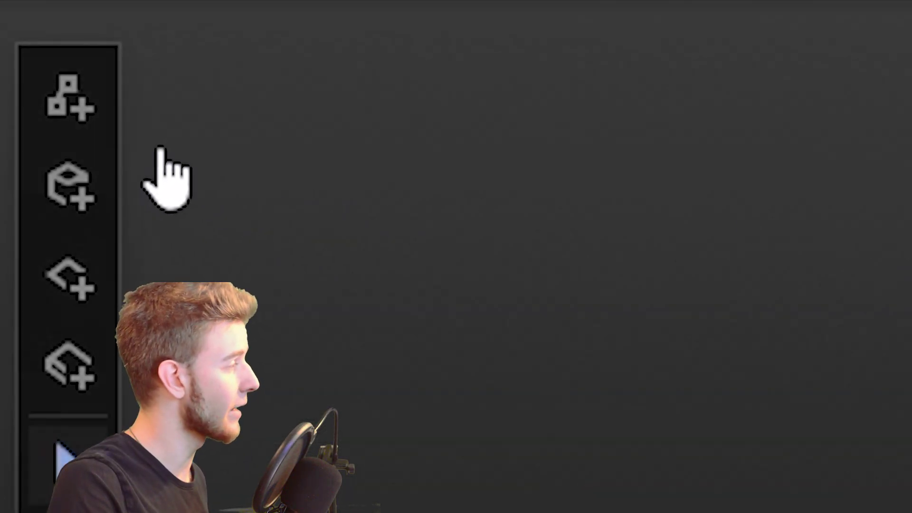
# Add a part named right_wrist under right_arm at Y -7 and add a shape inside it
pyautogui.click(69, 94)
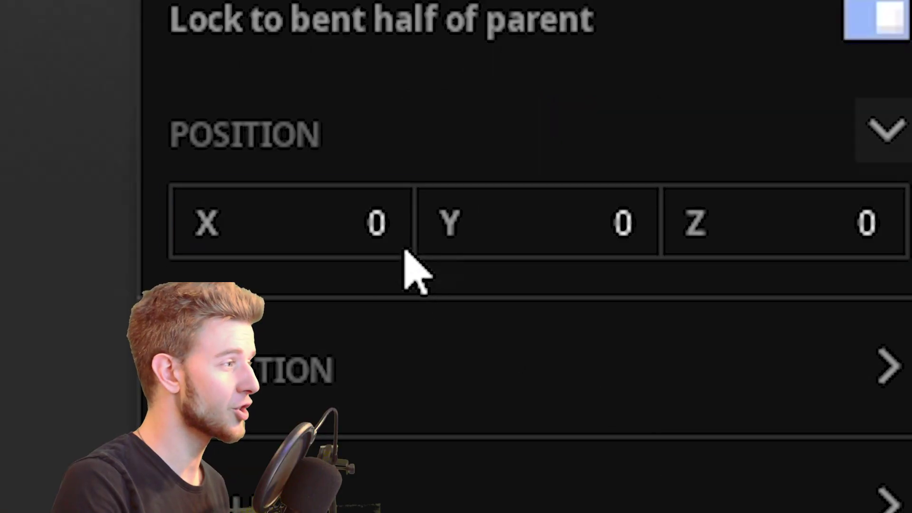
pyautogui.moveTo(421, 245); pyautogui.dragTo(347, 244)
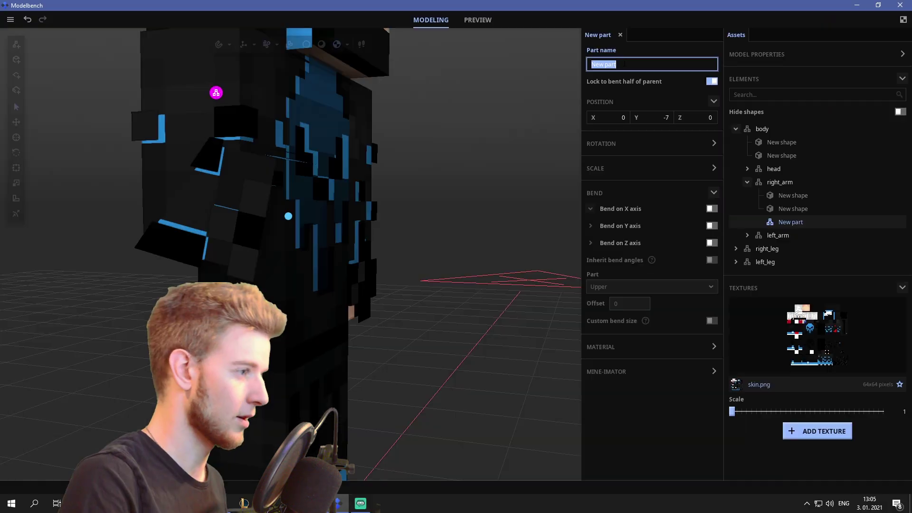
pyautogui.write('right_wrist')
pyautogui.click(779, 182)
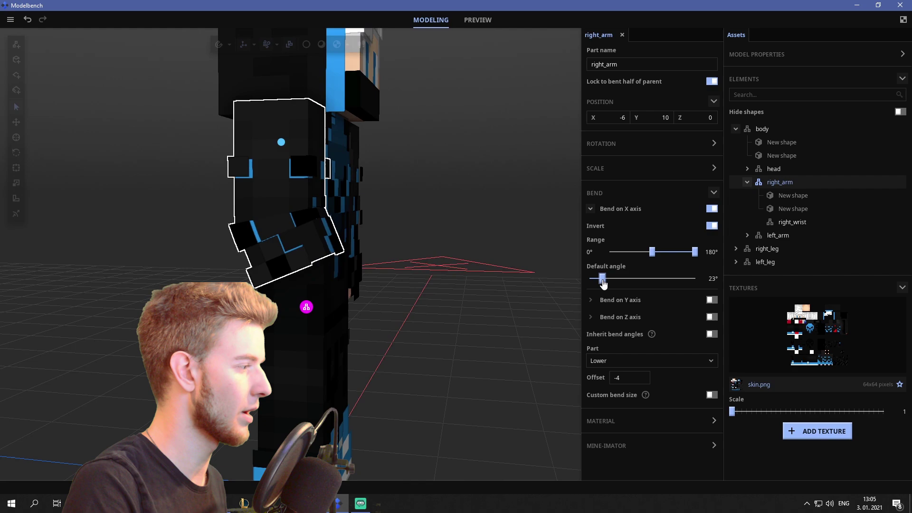
pyautogui.click(792, 221)
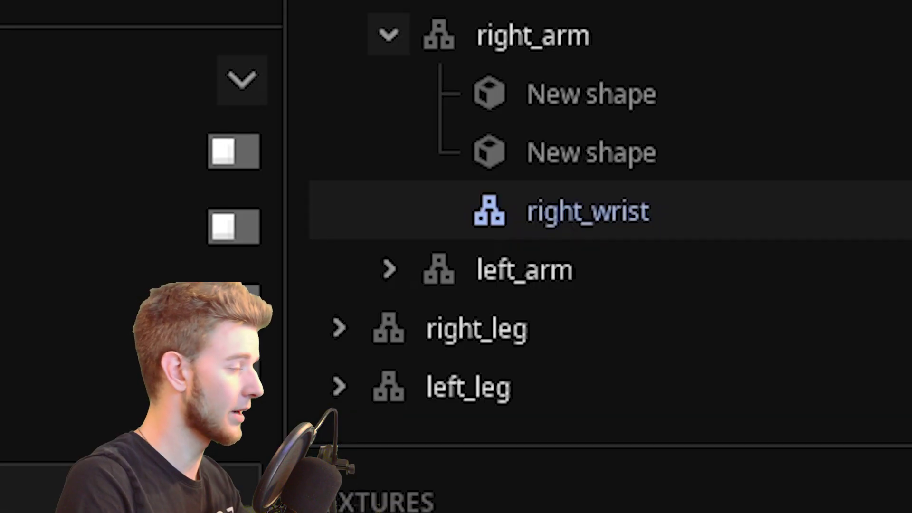
pyautogui.click(44, 117)
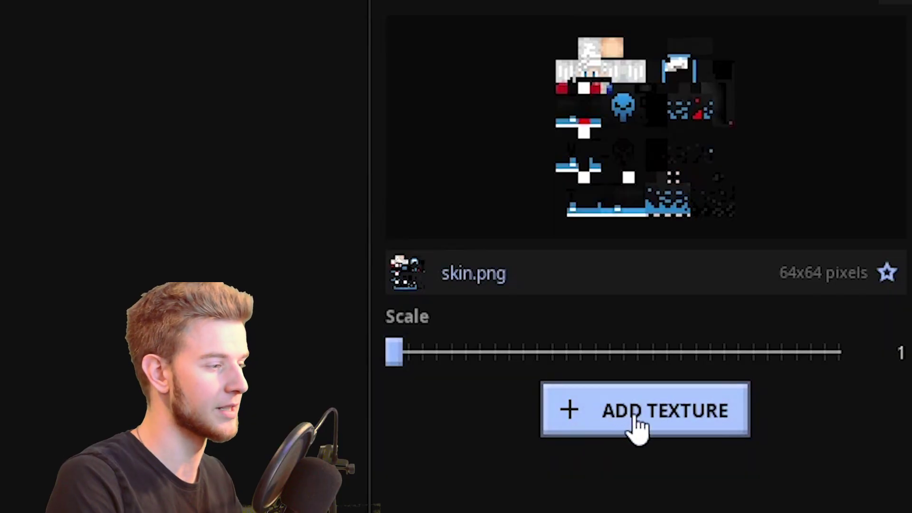
# Add skin_wrist.png as a texture and choose it for the wrist shape's material
pyautogui.click(637, 420)
pyautogui.doubleClick(505, 276)
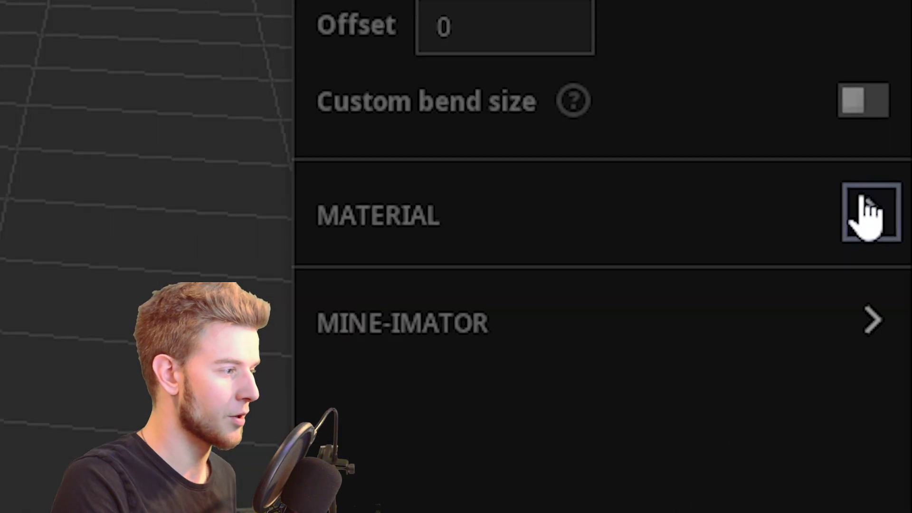
pyautogui.click(868, 214)
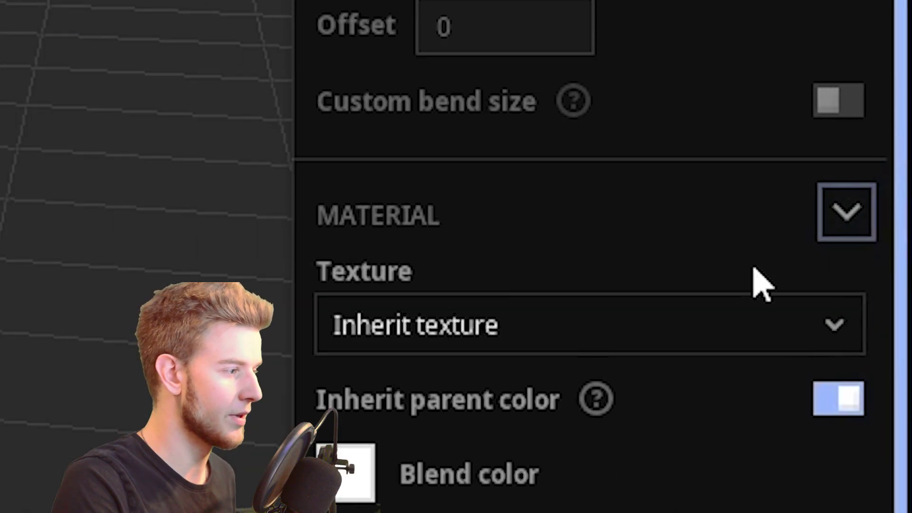
pyautogui.click(611, 324)
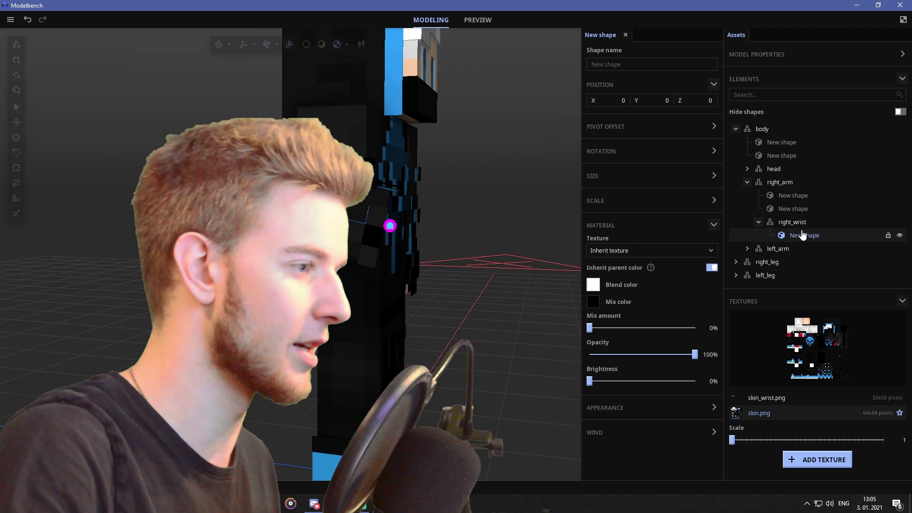
# Shrink the wrist shape's UV net to the skin_wrist layout and set pivot offset -2, -3, -2
pyautogui.hotkey('ctrl', 'e')
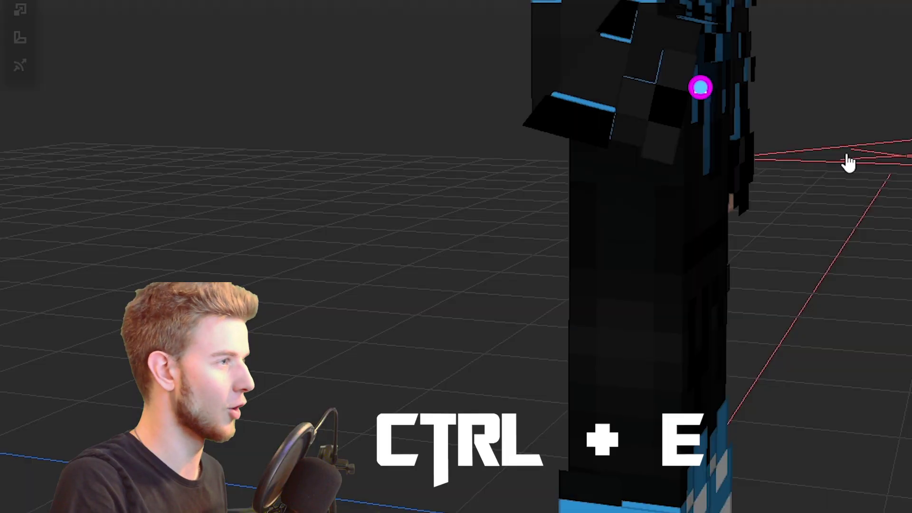
pyautogui.moveTo(429, 303); pyautogui.dragTo(340, 305)
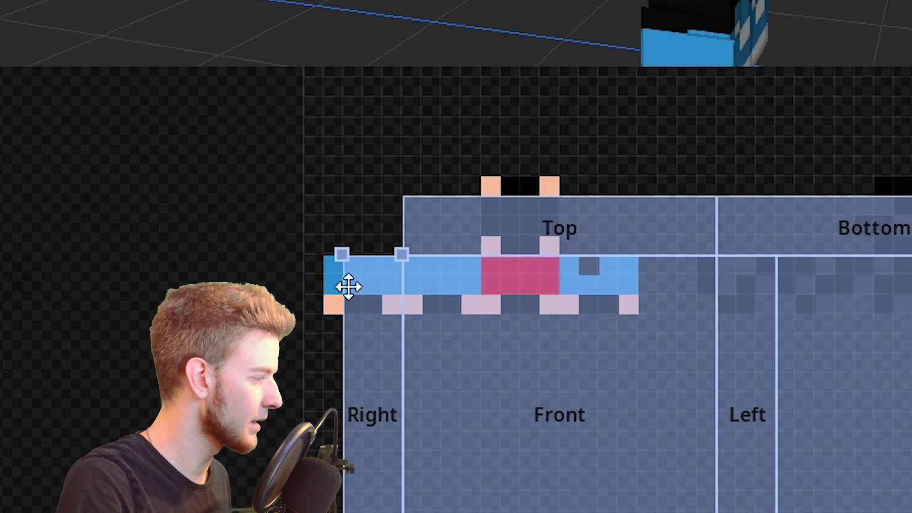
pyautogui.moveTo(340, 255); pyautogui.dragTo(322, 255)
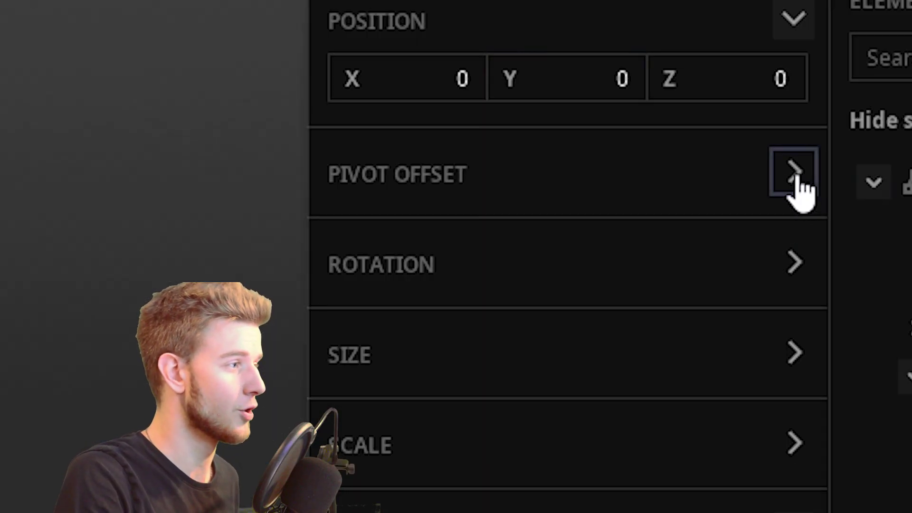
pyautogui.click(715, 130)
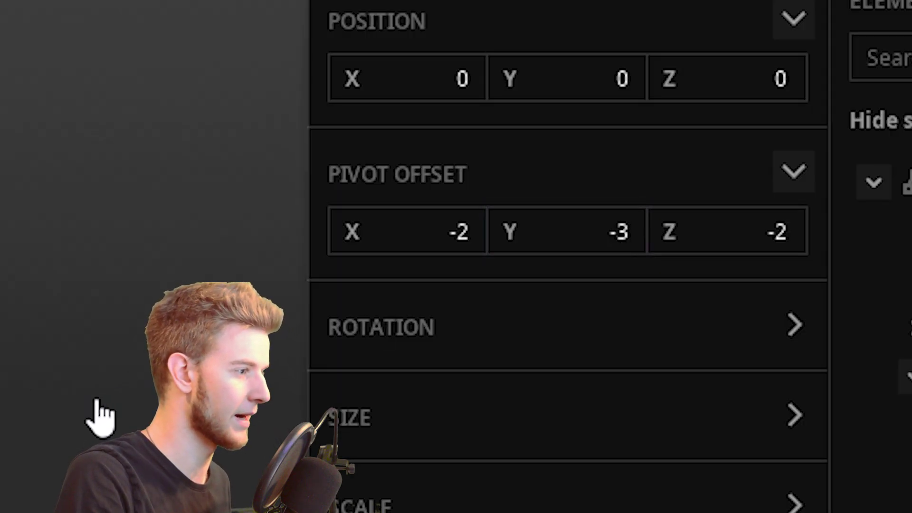
pyautogui.moveTo(632, 278)
pyautogui.mouseDown()
pyautogui.moveTo(644, 278)
pyautogui.moveTo(607, 279)
pyautogui.moveTo(621, 279)
pyautogui.mouseUp()
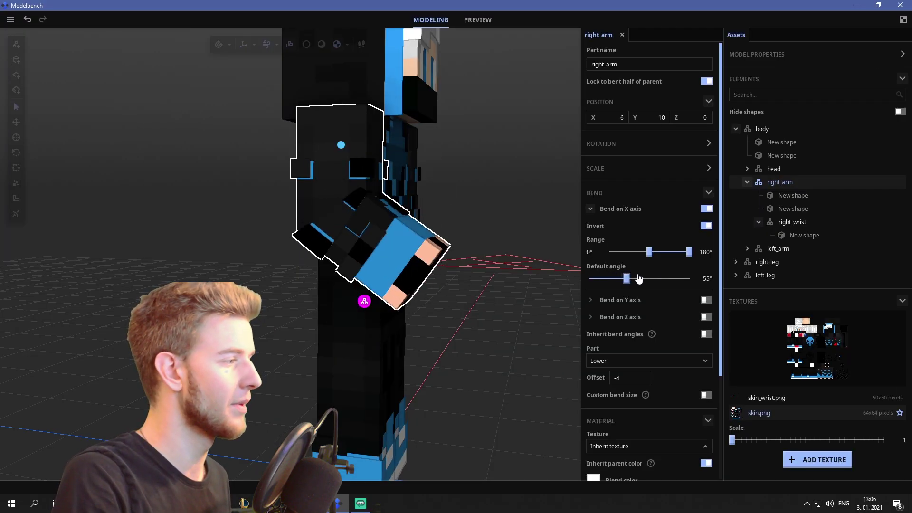
# Enable X-axis bending on right_wrist with the lower part bending and custom bend size on
pyautogui.click(796, 225)
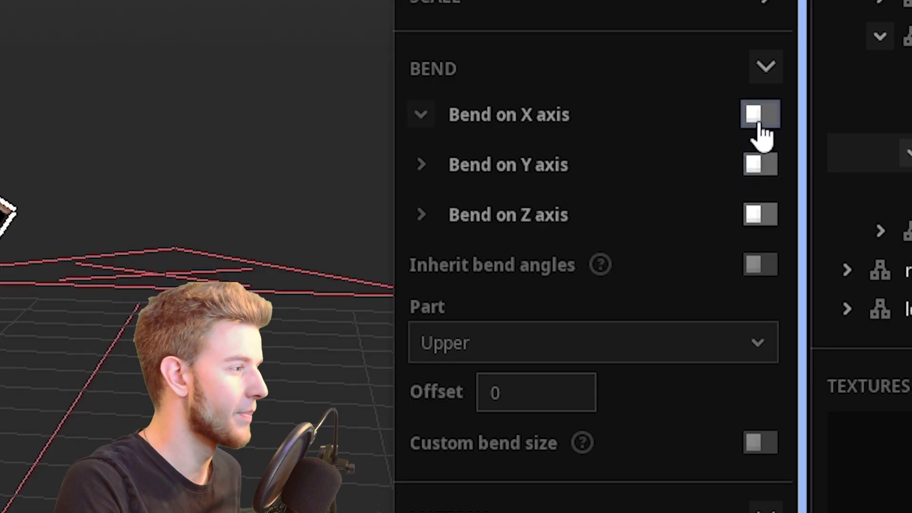
pyautogui.click(760, 115)
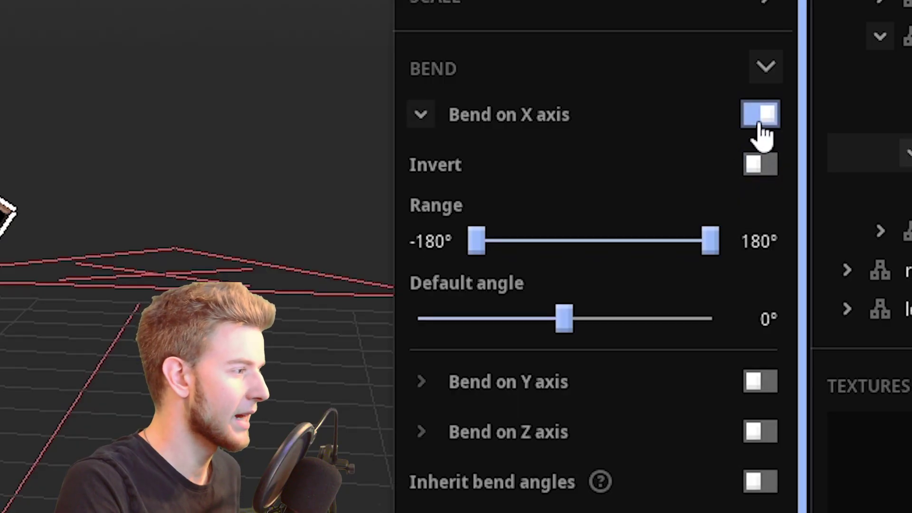
pyautogui.moveTo(564, 318); pyautogui.dragTo(591, 318)
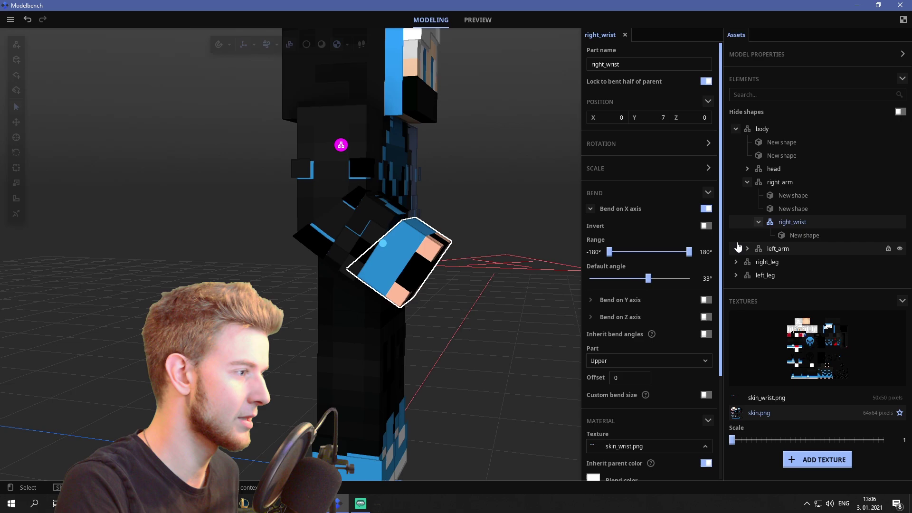
pyautogui.scroll(-3, 727, 276)
pyautogui.click(655, 302)
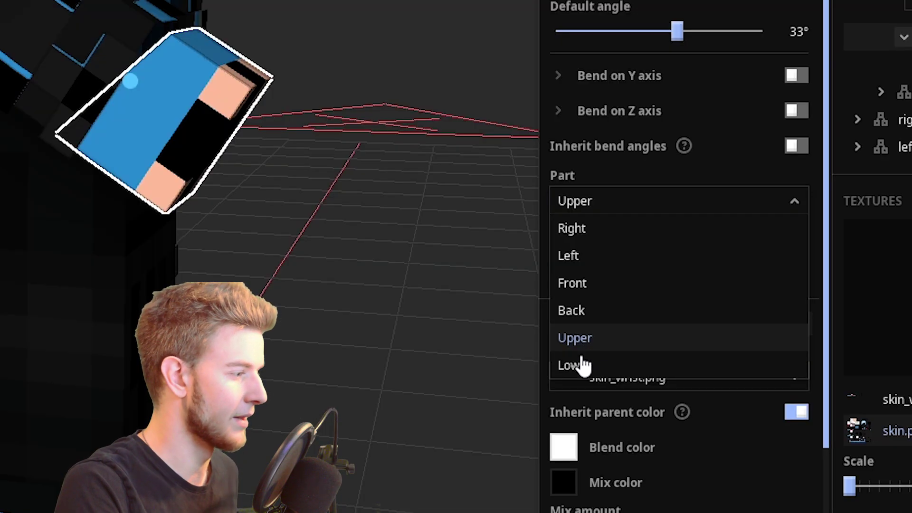
pyautogui.click(602, 379)
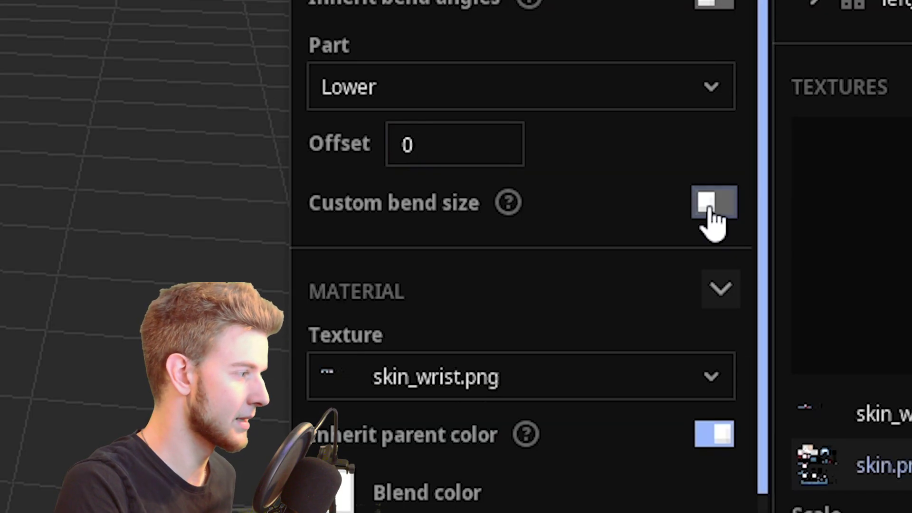
pyautogui.click(794, 272)
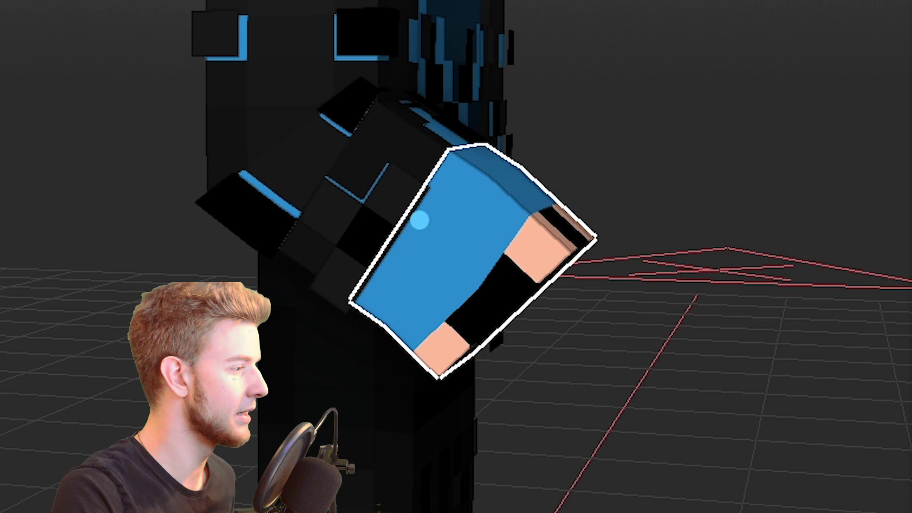
# Set the wrist's bend offset to -1.5 and its X bend range to -45 to 45
pyautogui.click(473, 297)
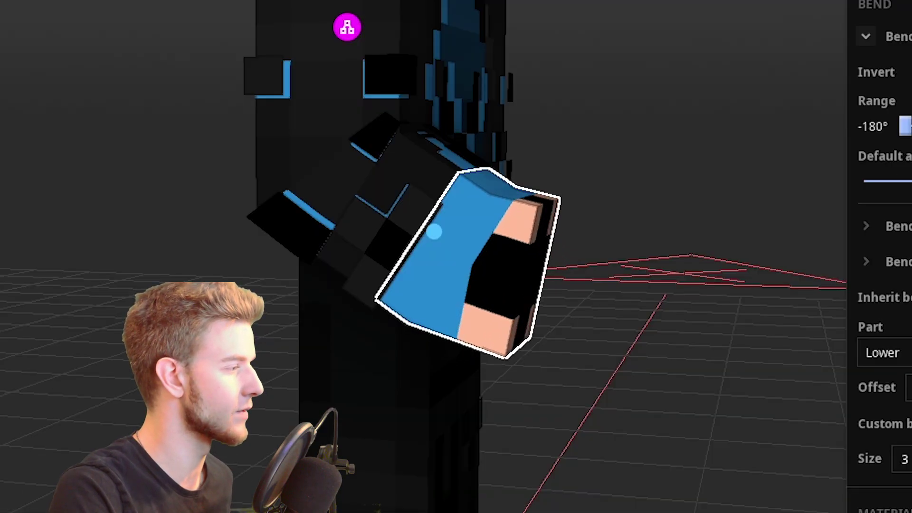
pyautogui.moveTo(911, 181); pyautogui.dragTo(911, 182)
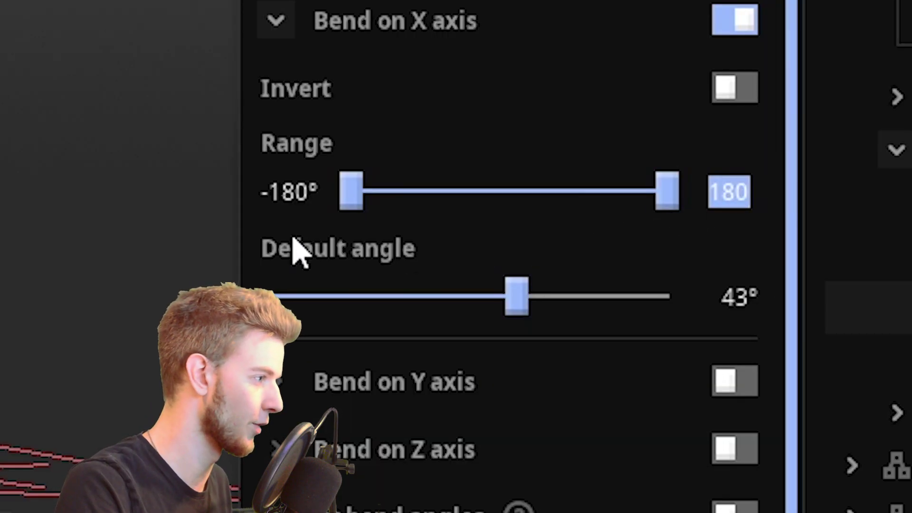
pyautogui.write('45')
pyautogui.click(298, 192)
pyautogui.write('-45')
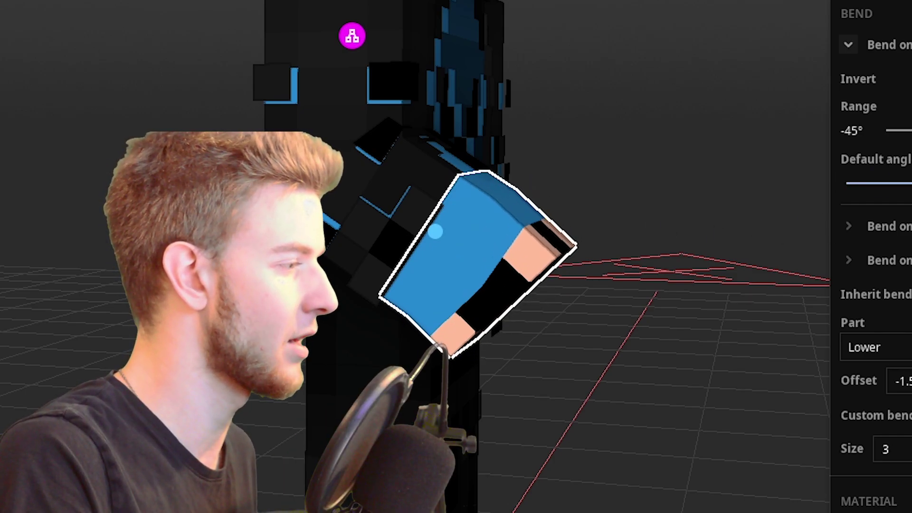
# Enable Y and Z bending on the wrist, each limited to -20 to 20 degrees
pyautogui.click(849, 226)
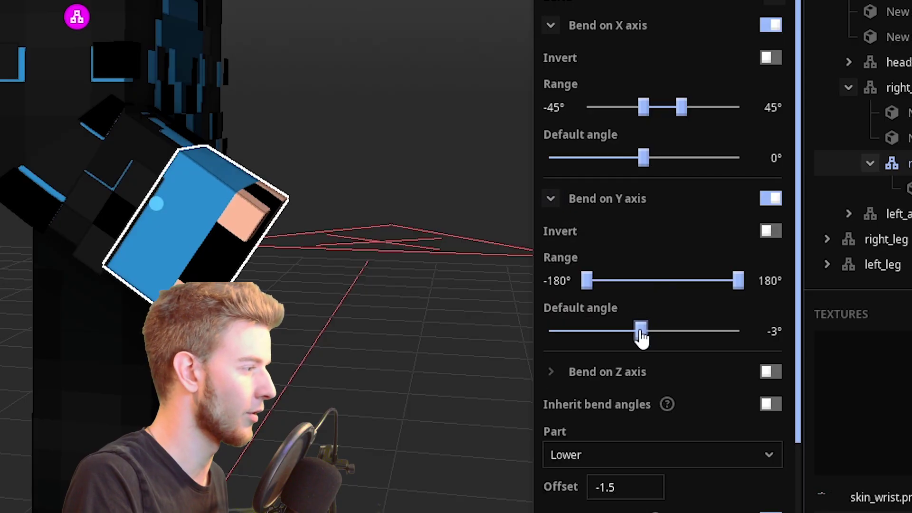
pyautogui.moveTo(641, 336); pyautogui.dragTo(633, 336)
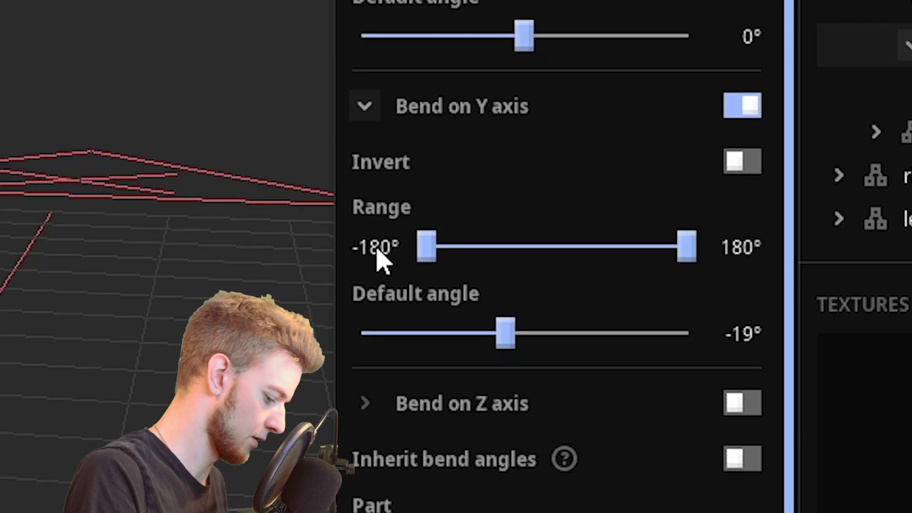
pyautogui.doubleClick(559, 281)
pyautogui.press('BackSpace')
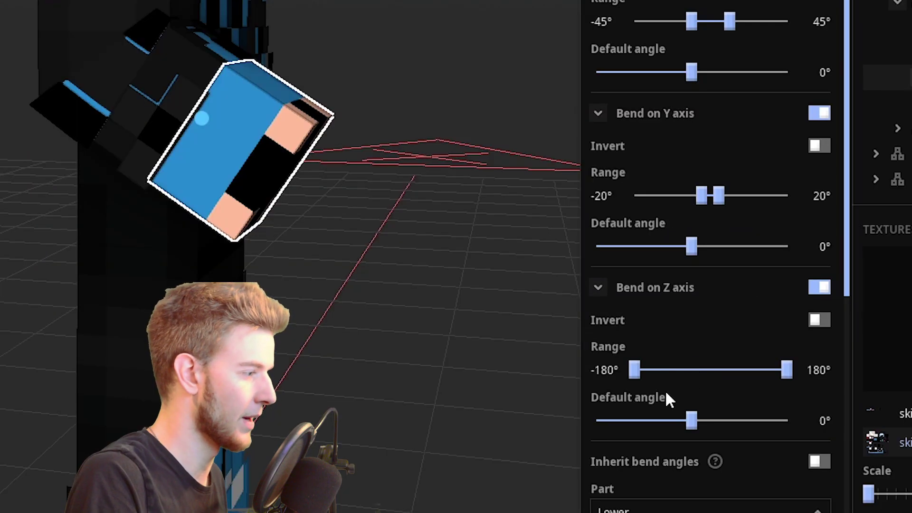
pyautogui.moveTo(691, 420); pyautogui.dragTo(684, 422)
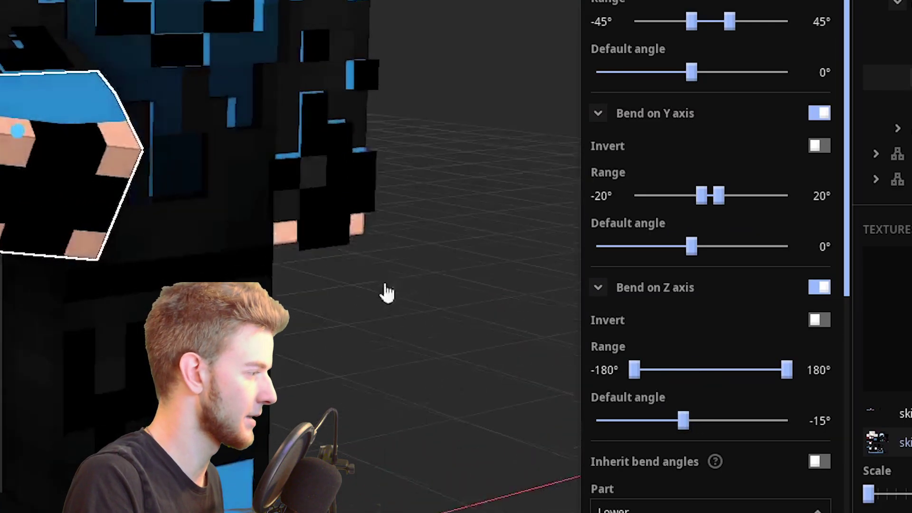
pyautogui.doubleClick(606, 370)
pyautogui.press('BackSpace')
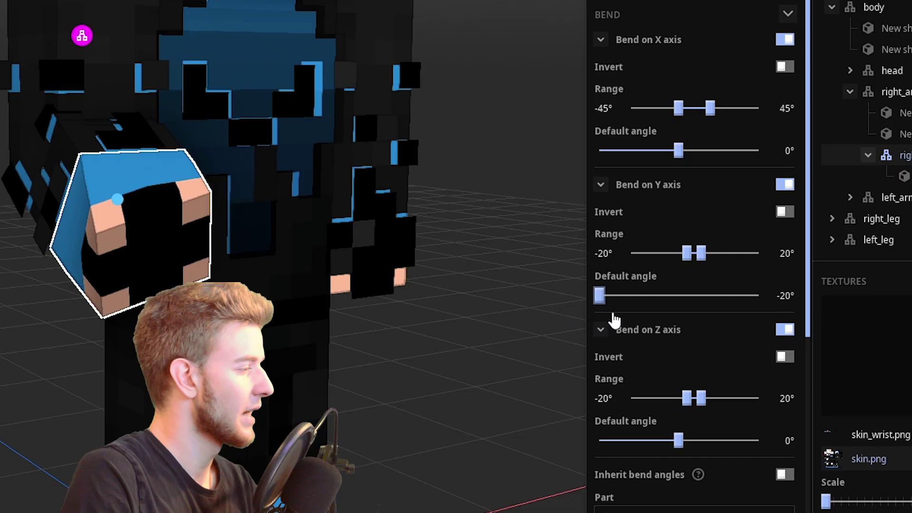
# Reset the Y default angle to 0, fit the overlay's UVs and set pivot Y to -3
pyautogui.click(679, 296)
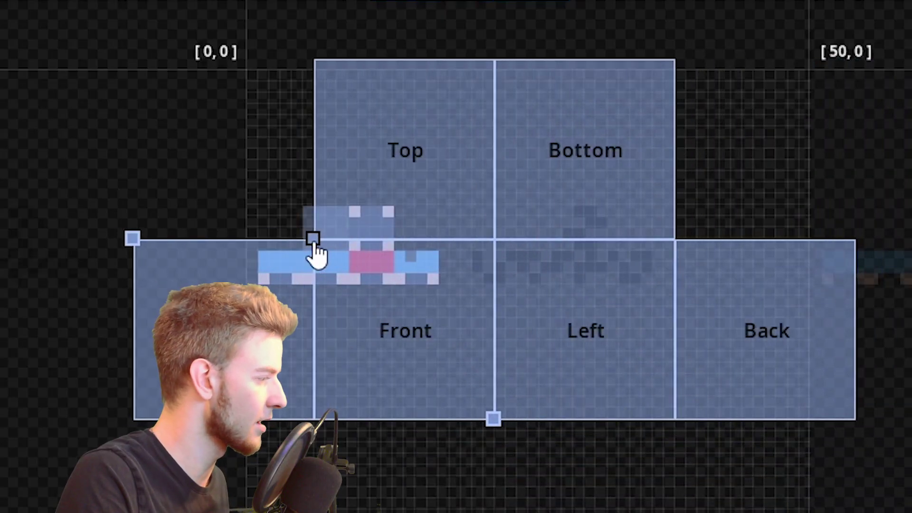
pyautogui.moveTo(482, 430); pyautogui.dragTo(358, 291)
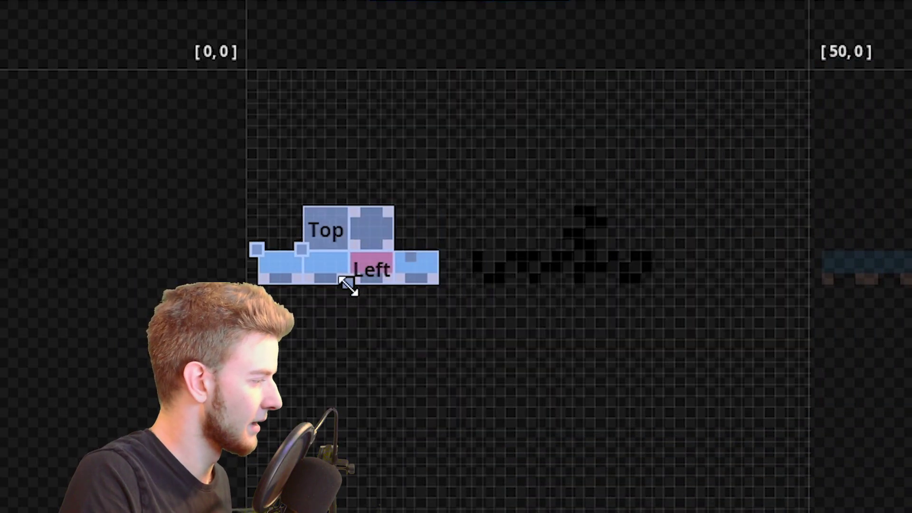
pyautogui.moveTo(304, 260); pyautogui.dragTo(544, 266)
pyautogui.scroll(5, 543, 266)
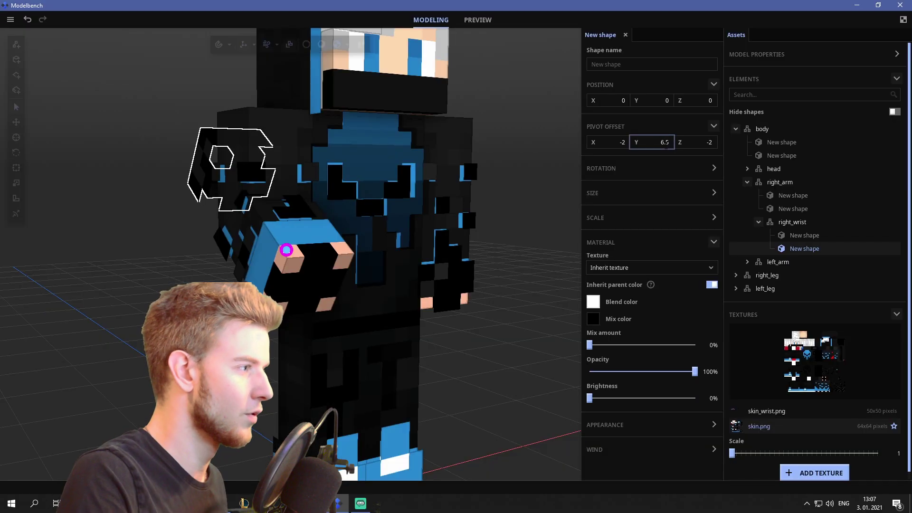
pyautogui.doubleClick(665, 139)
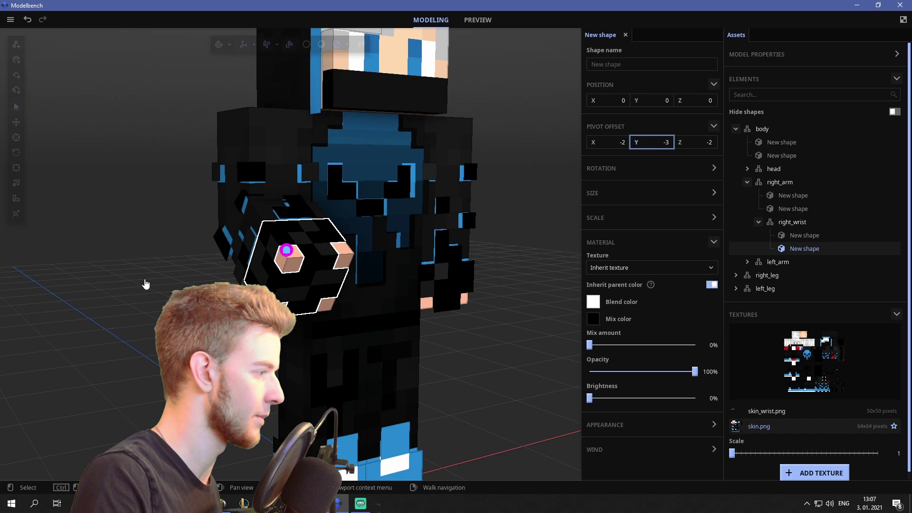
pyautogui.moveTo(570, 213); pyautogui.dragTo(542, 273, button='middle')
# Scale the wrist overlay shape to 1.2, 1.2, 1.1
pyautogui.click(810, 250)
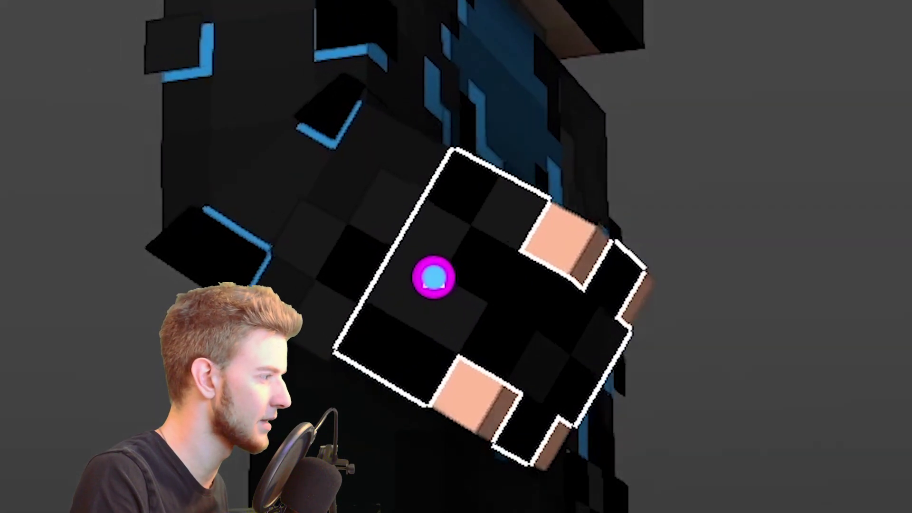
pyautogui.scroll(3, 827, 215)
pyautogui.click(698, 228)
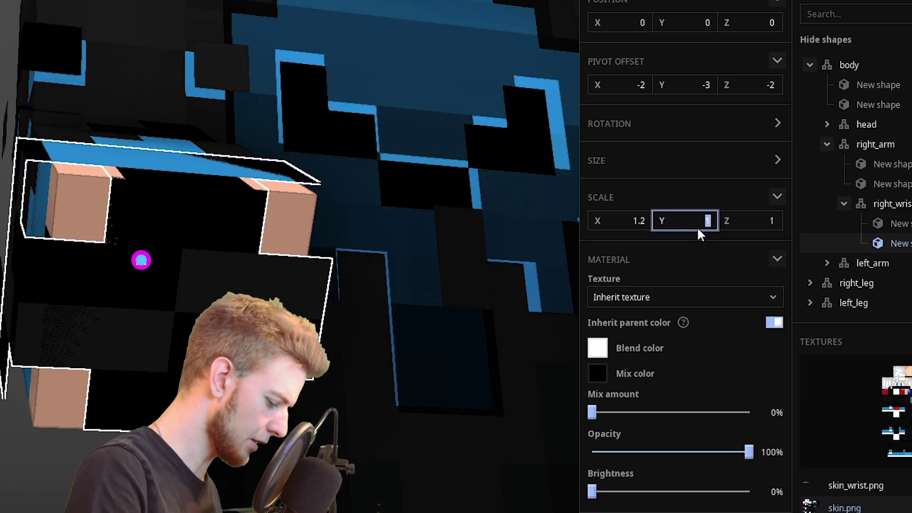
pyautogui.write('1.2')
pyautogui.click(768, 227)
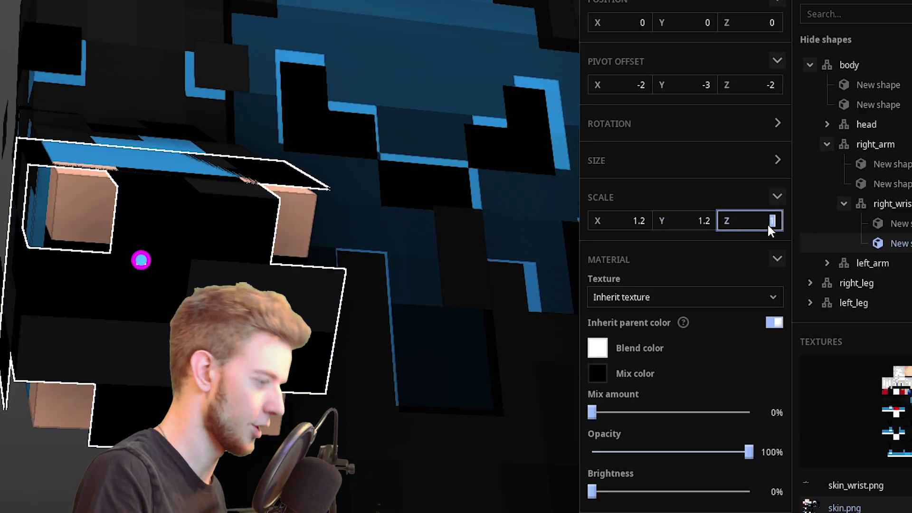
pyautogui.write('1.2')
pyautogui.click(776, 226)
pyautogui.write('1.1')
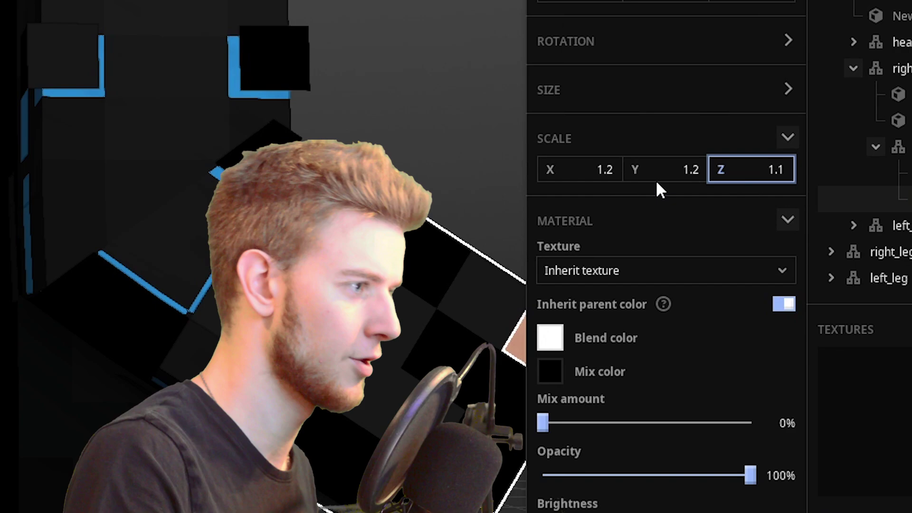
pyautogui.click(708, 222)
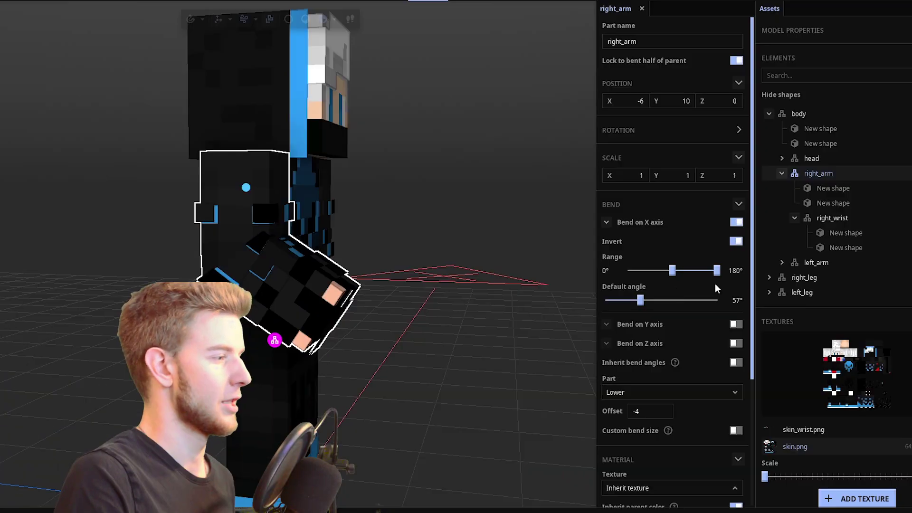
pyautogui.click(841, 219)
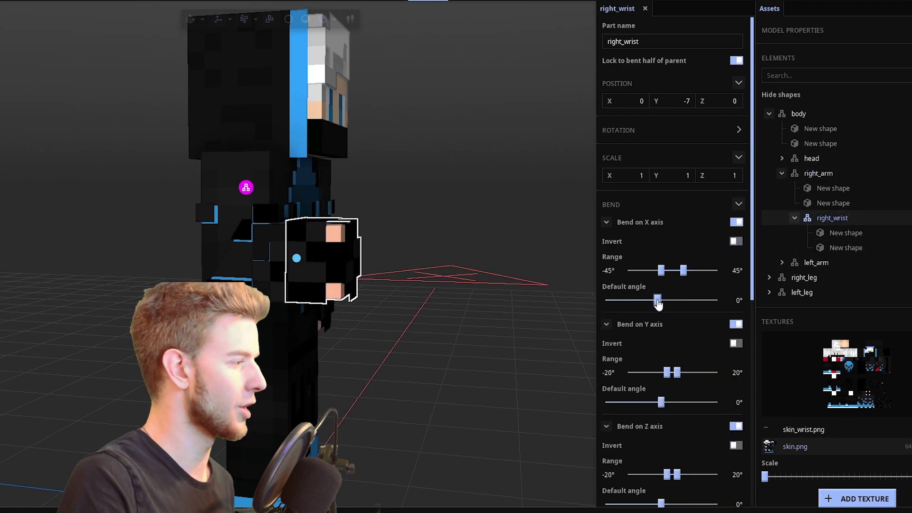